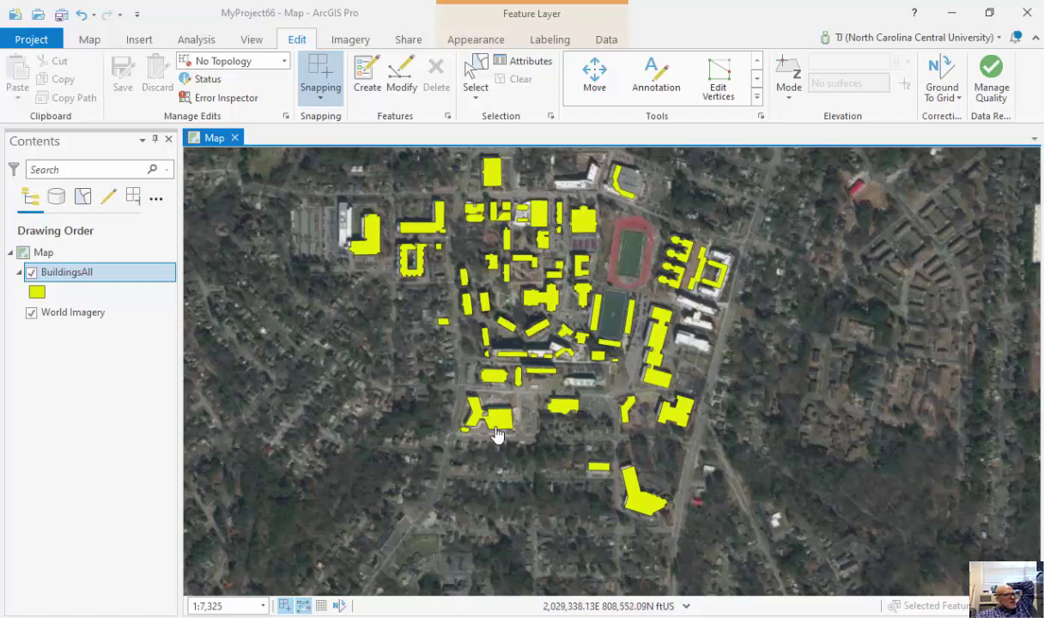
Step: Zoom in on the large yellow building near the south of campus, then back out slightly
scroll(472, 412, up, 5)
scroll(467, 344, down, 3)
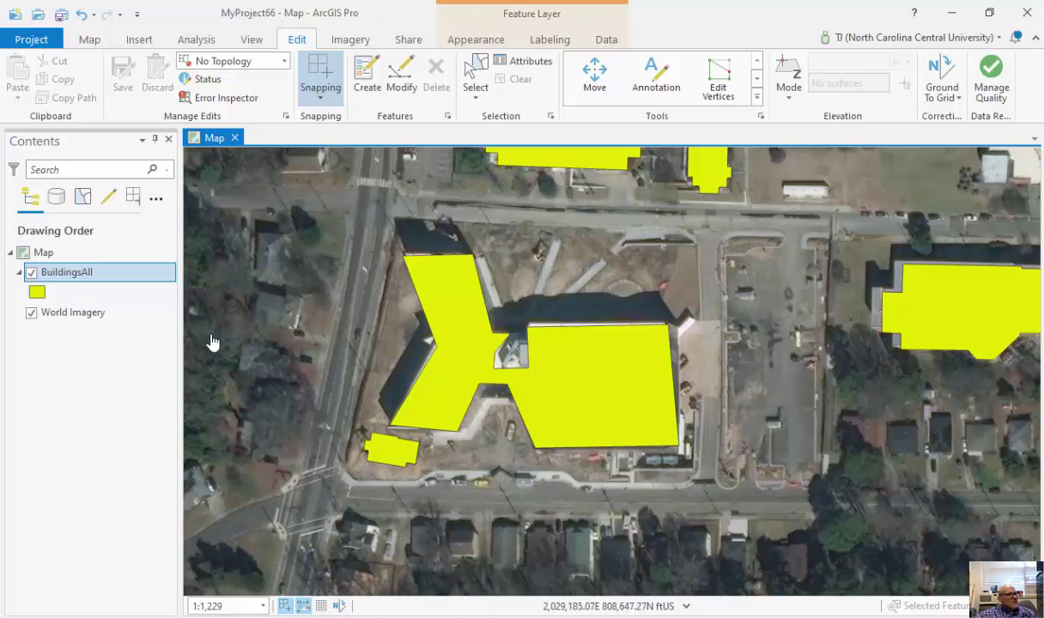
Step: Open the BuildingsAll attribute table and scroll right to the empty SQ_FT column
right_click(90, 272)
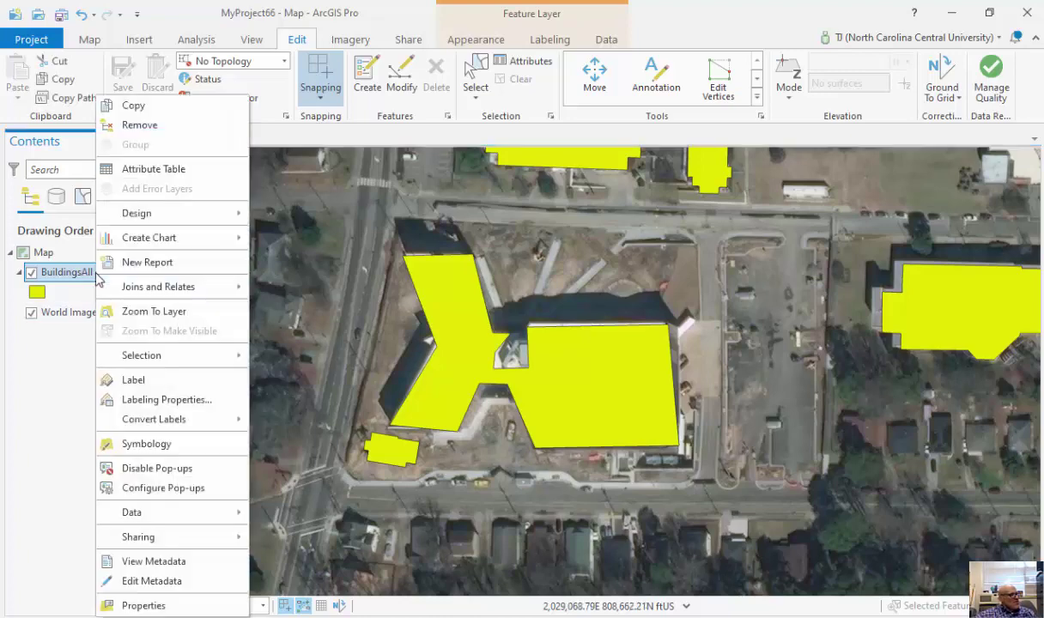
click(172, 178)
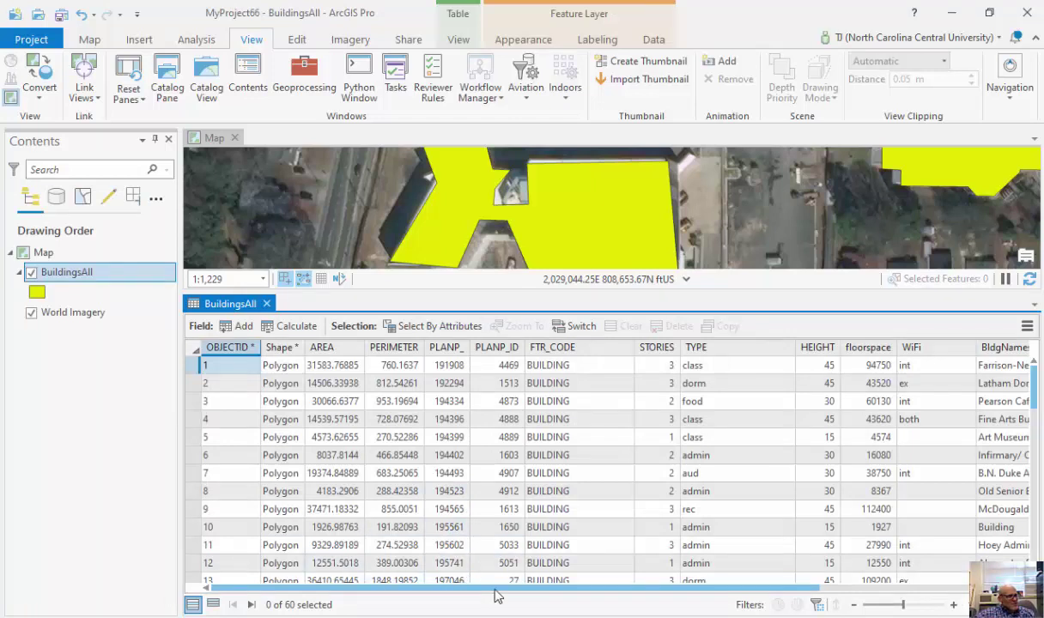
drag(496, 595, 757, 601)
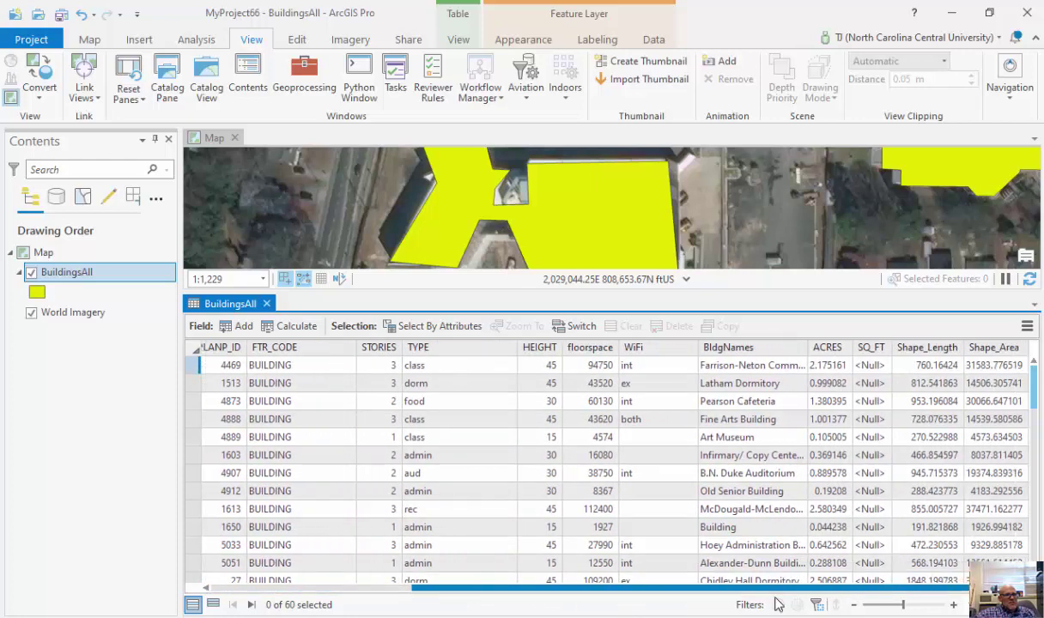
Step: Set Calculate Geometry on SQ_FT to Area in Square feet (United States), using the Current Map coordinate system
right_click(877, 354)
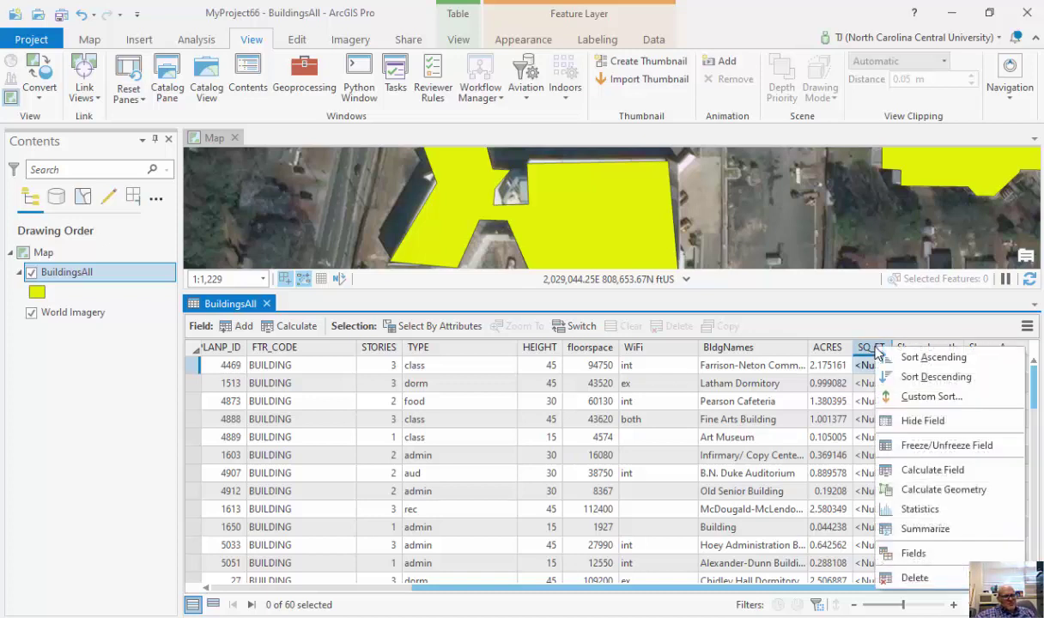
click(917, 493)
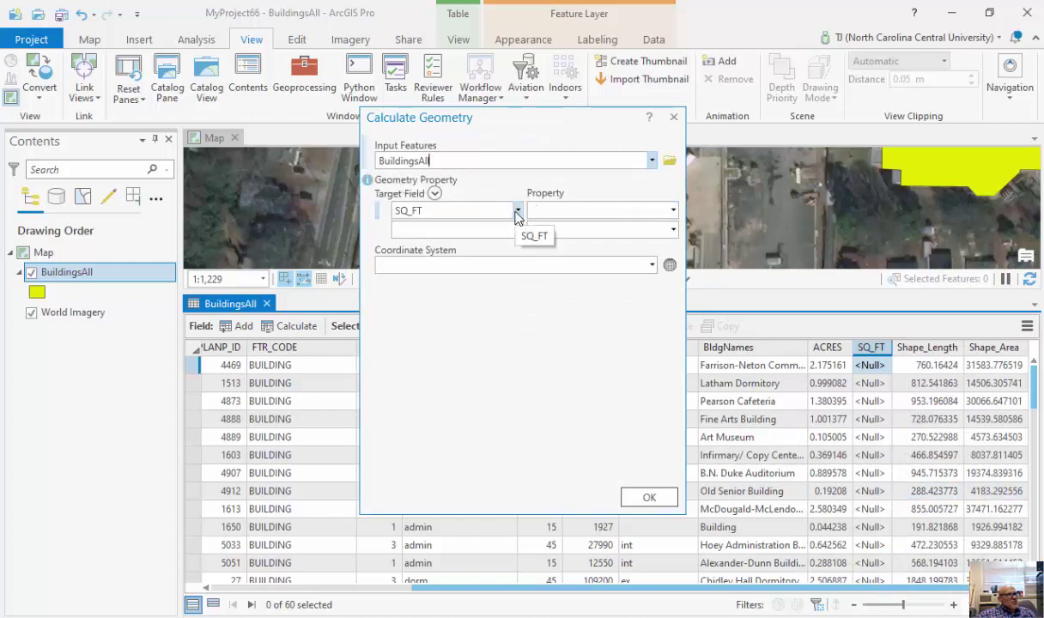
click(673, 211)
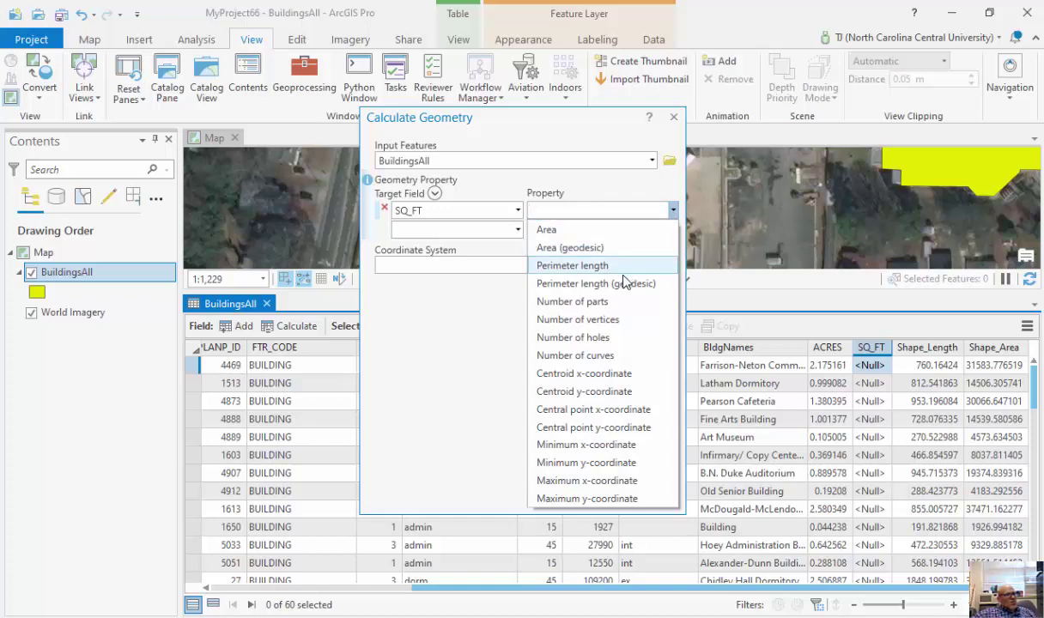
click(627, 230)
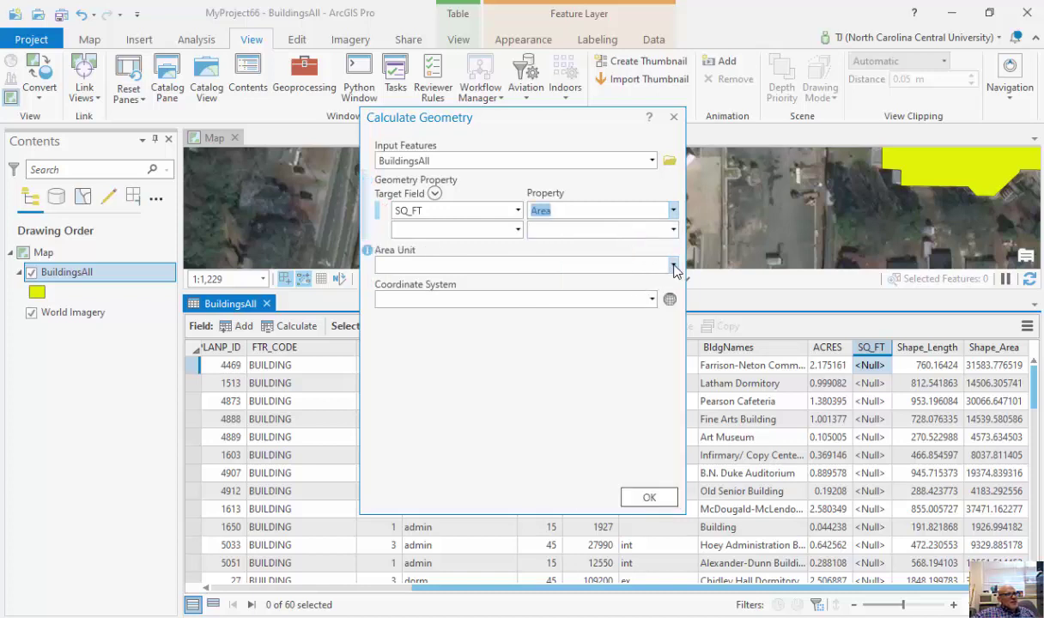
click(673, 267)
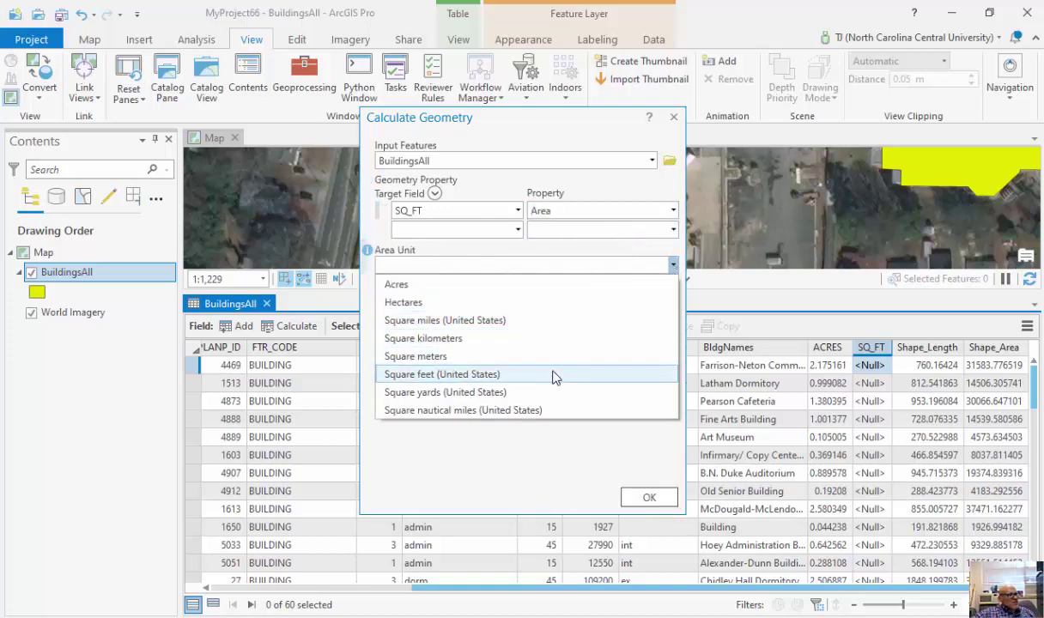
click(553, 375)
click(652, 299)
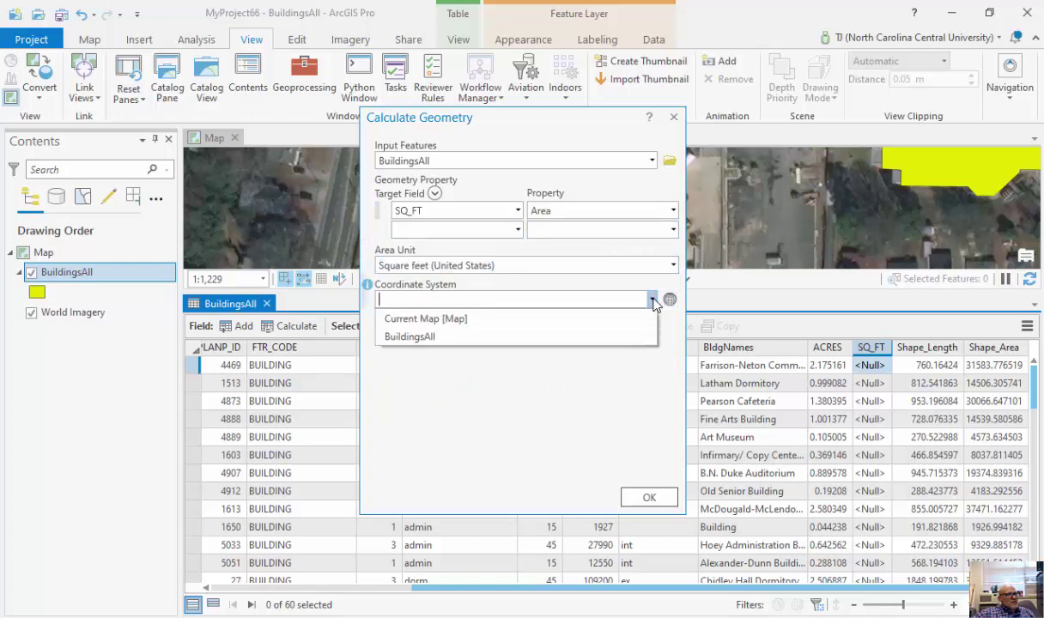
click(452, 320)
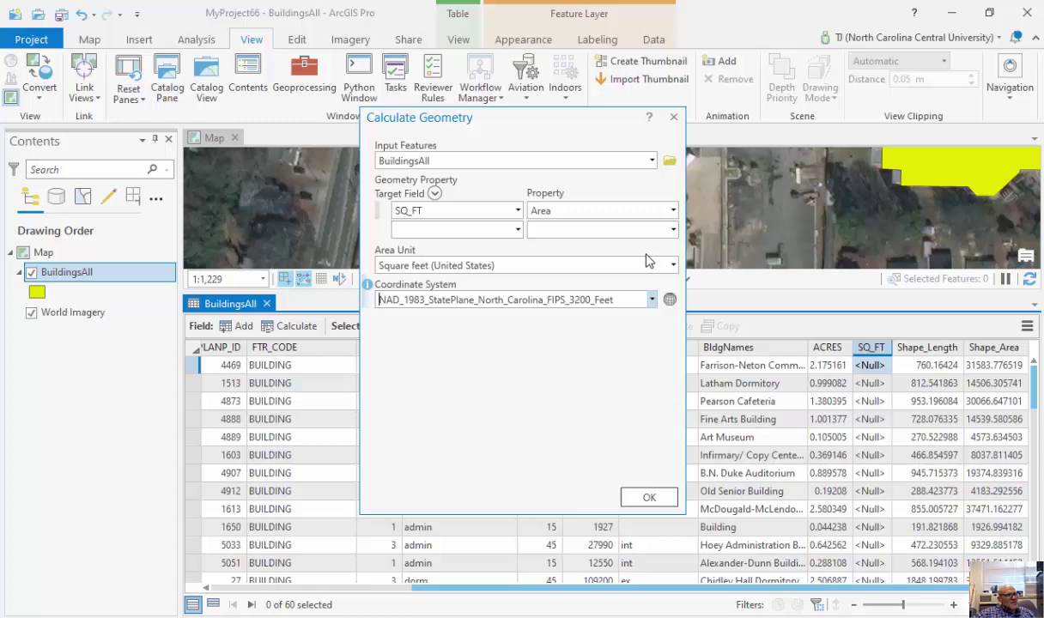
drag(541, 117, 565, 111)
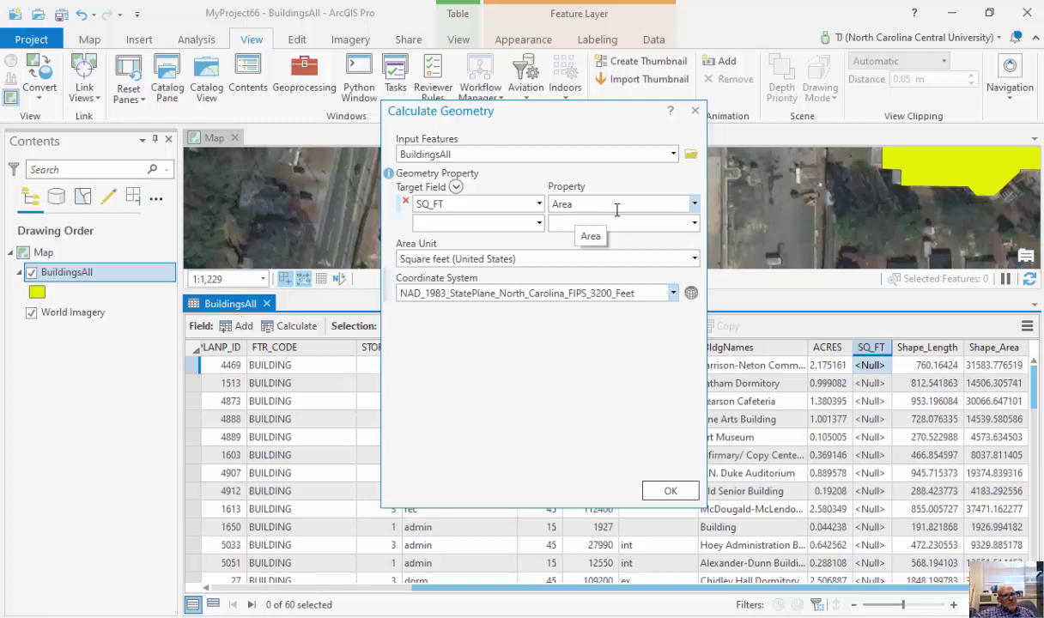
Step: Add PERIMETER as a second target field with Perimeter length in Feet (United States)
click(538, 224)
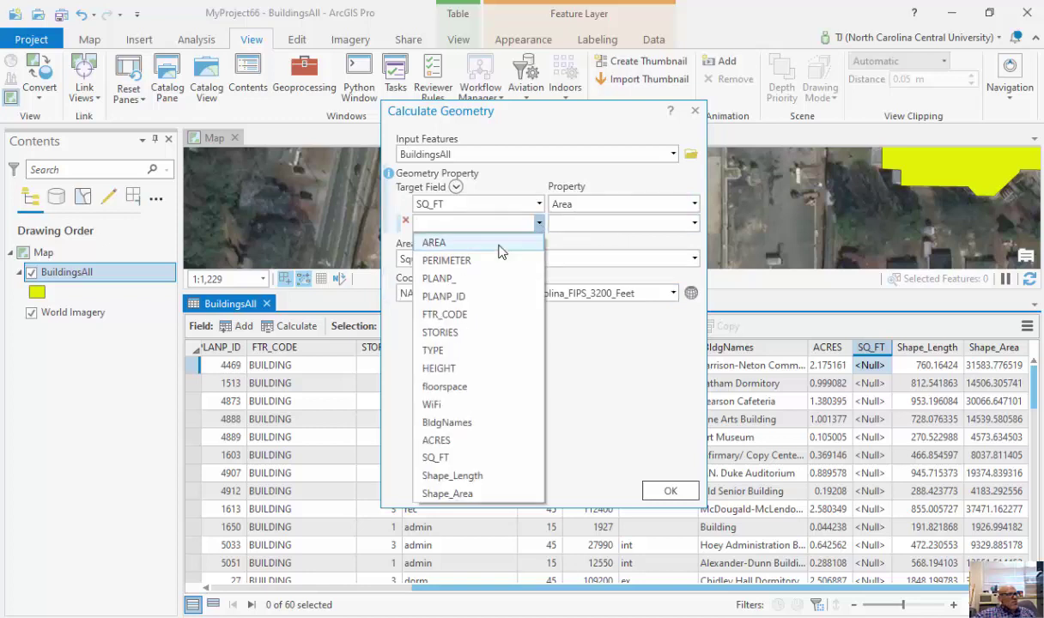
click(485, 258)
click(695, 224)
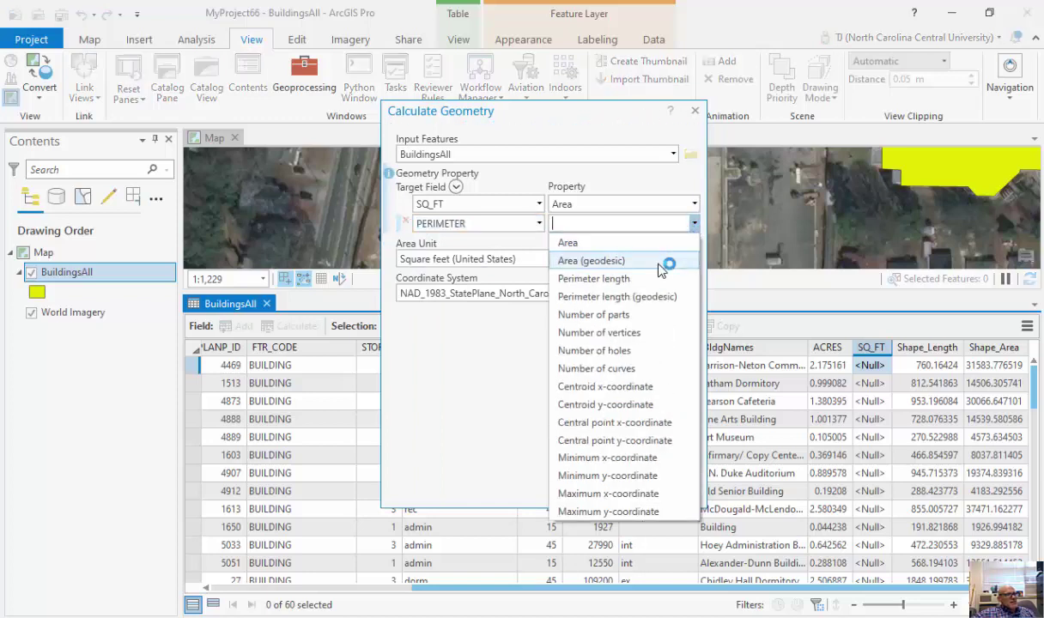
click(608, 278)
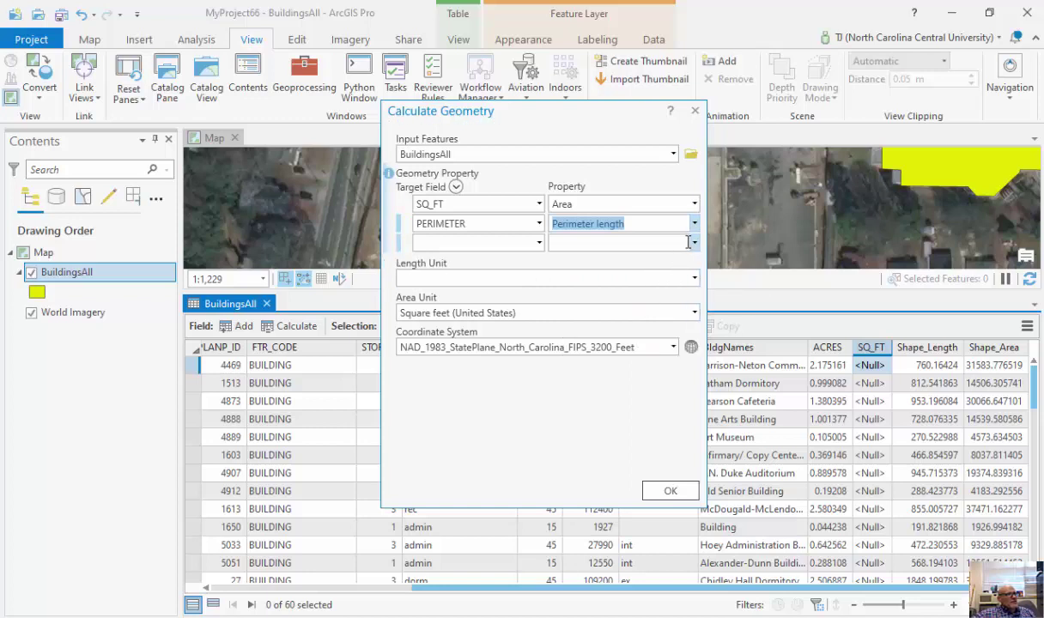
click(695, 279)
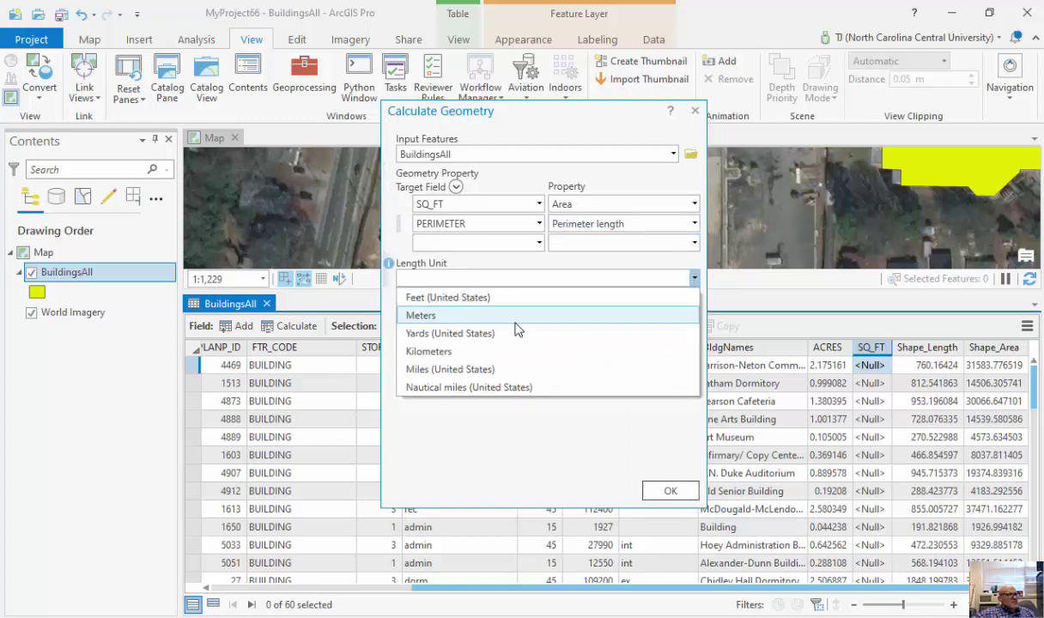
click(518, 302)
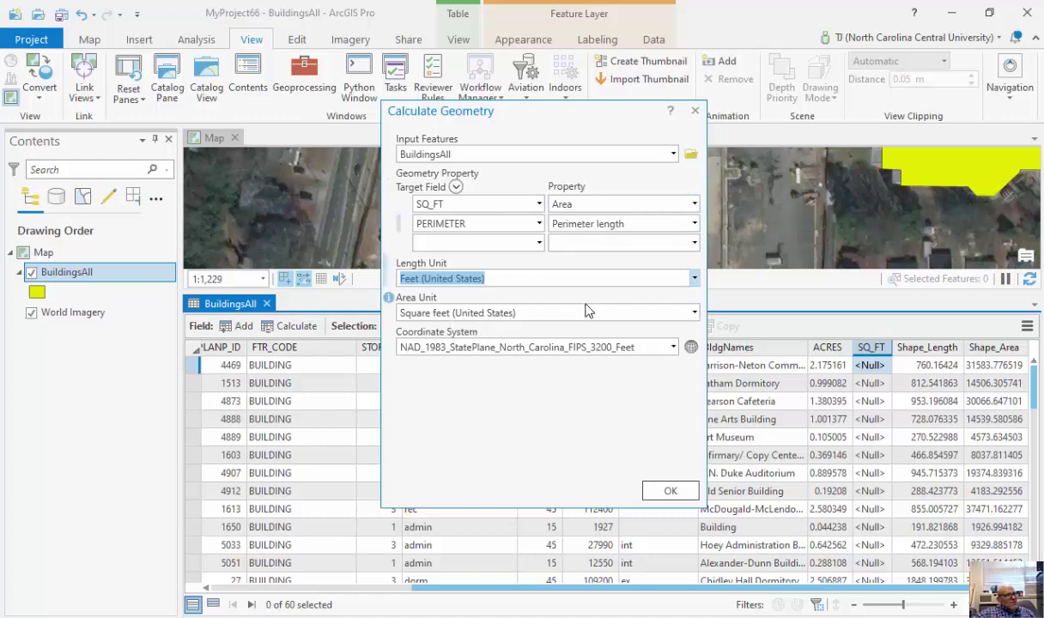
drag(611, 112, 475, 115)
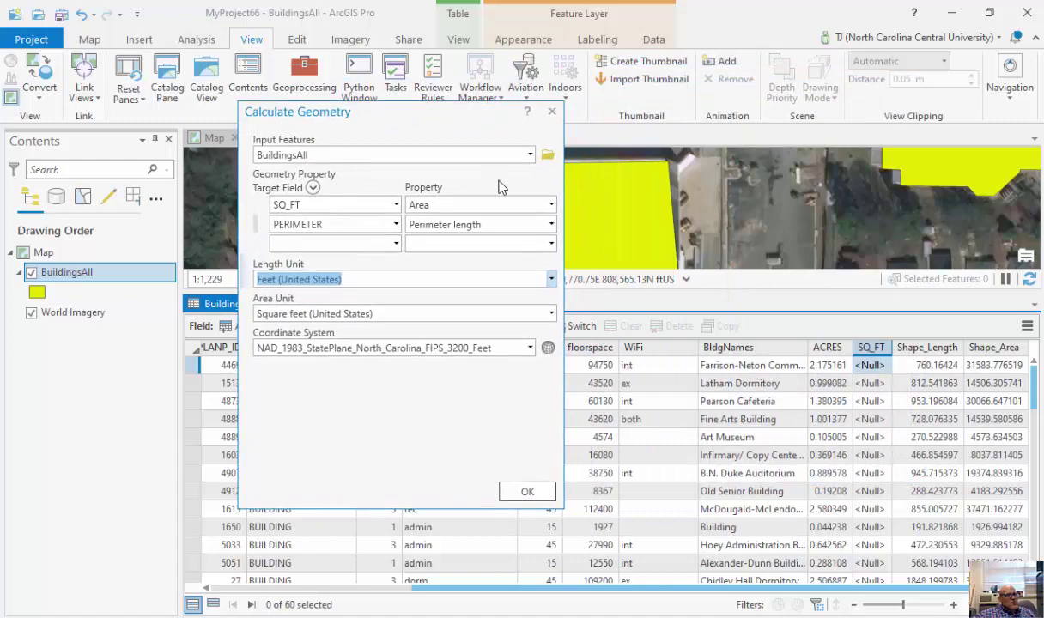
Step: Run the calculation, resize the ACRES and SQ_FT columns to read the areas, and select the first record
click(527, 493)
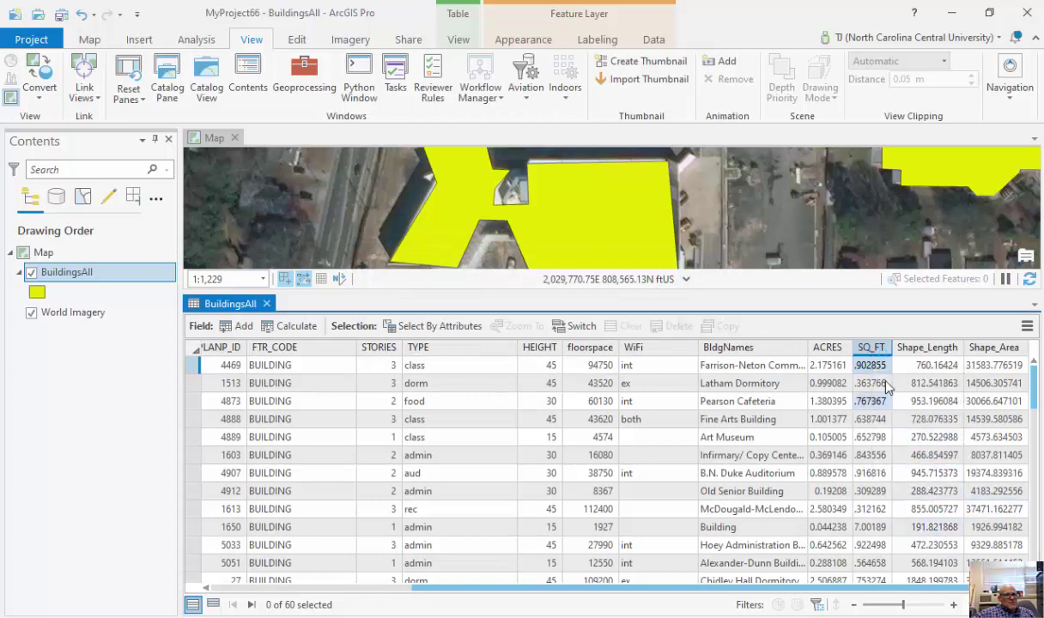
drag(839, 347, 796, 352)
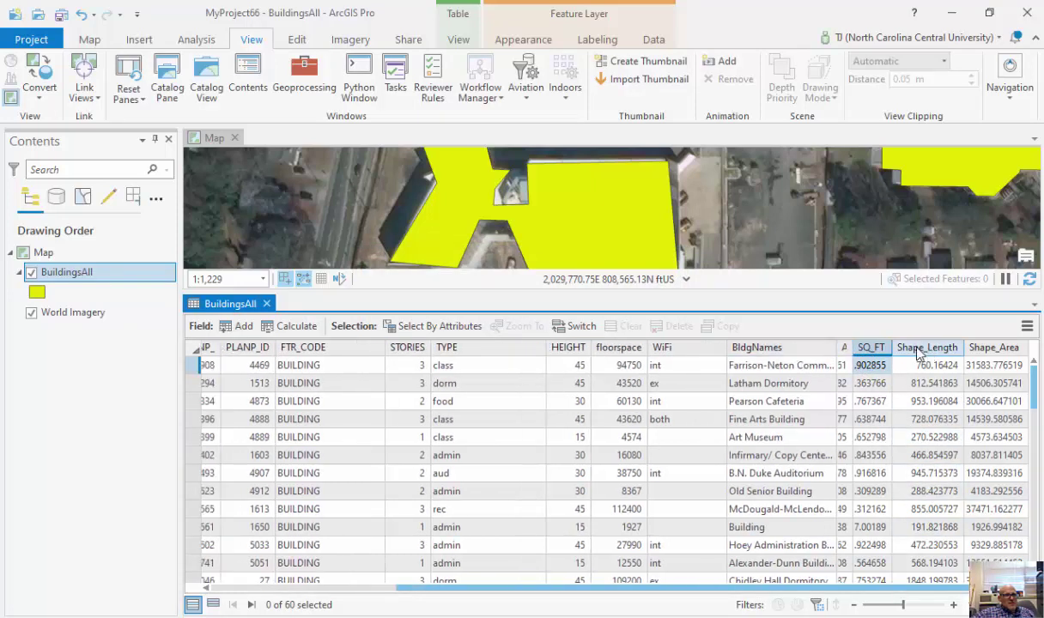
drag(926, 347, 901, 347)
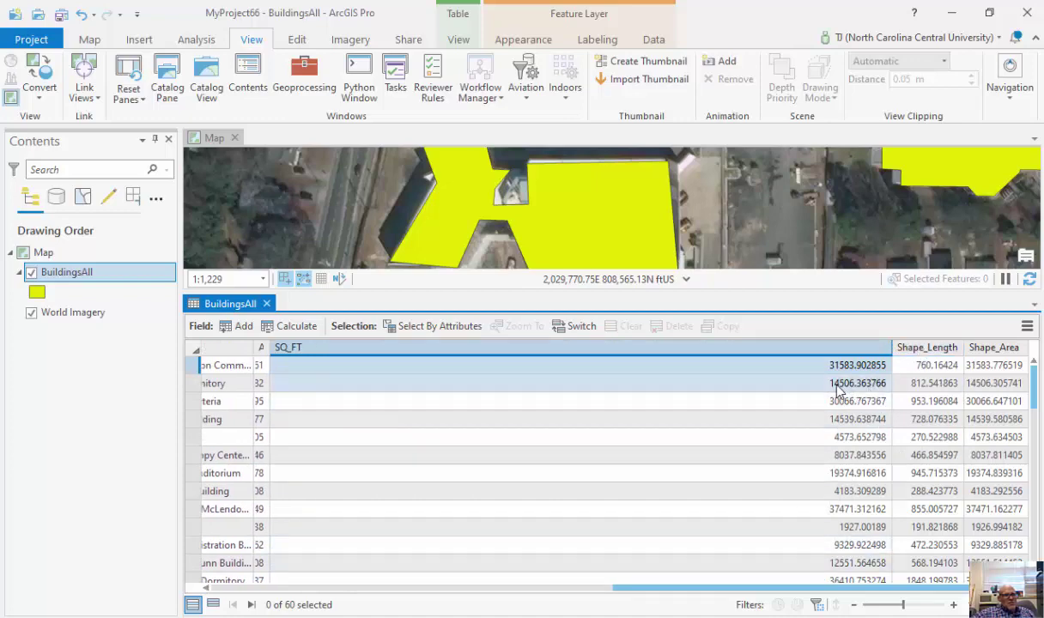
click(191, 365)
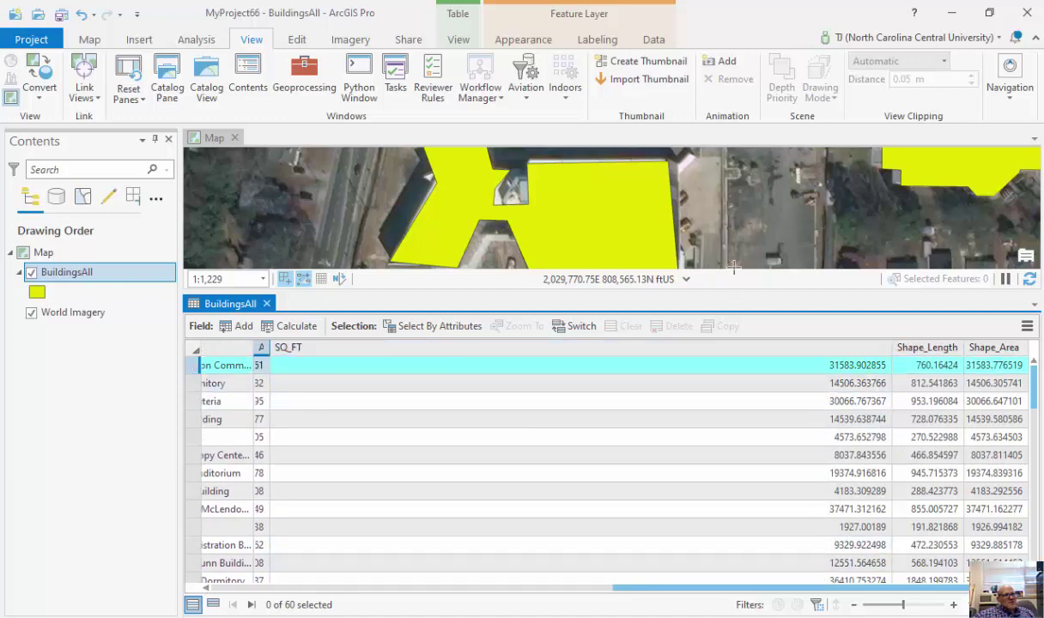
scroll(736, 262, down, 5)
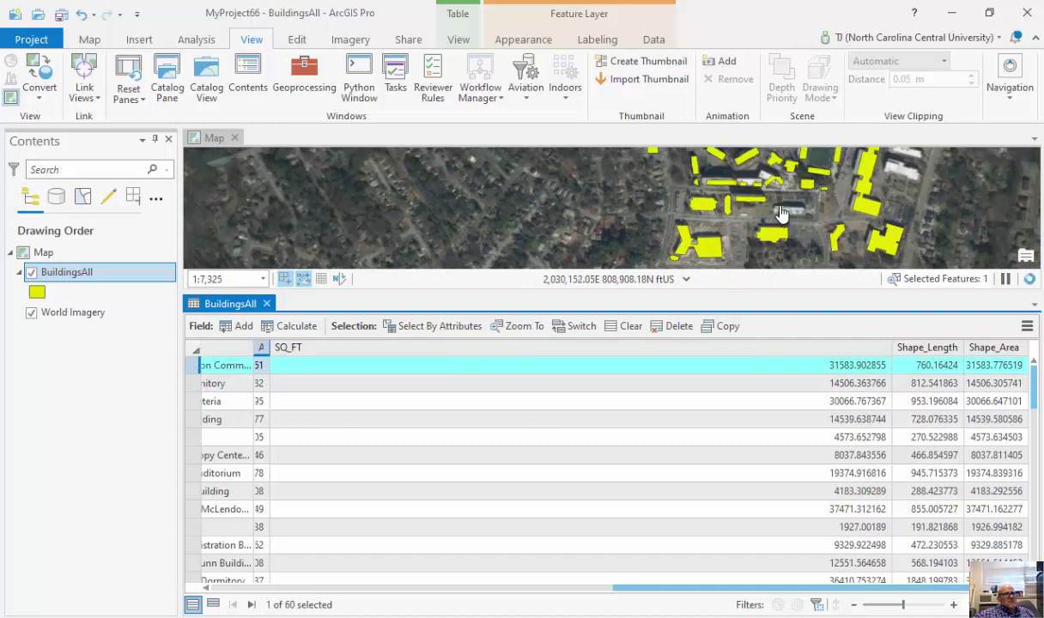
Step: Select the last record, the New Student Center, and zoom the map in on that building
click(781, 213)
click(297, 39)
drag(767, 244, 702, 252)
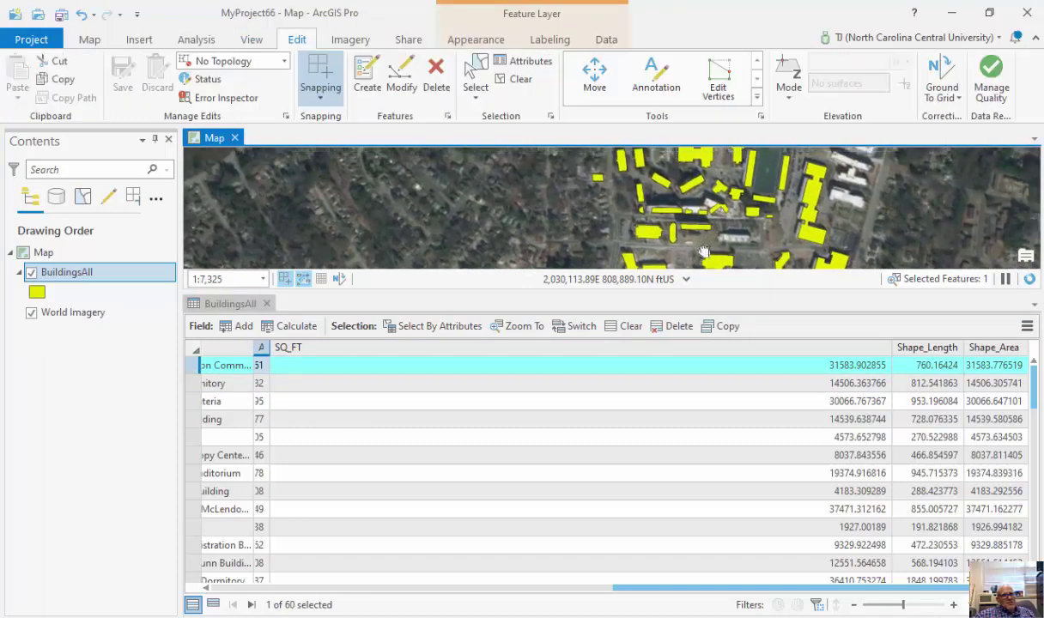
scroll(773, 229, down, 3)
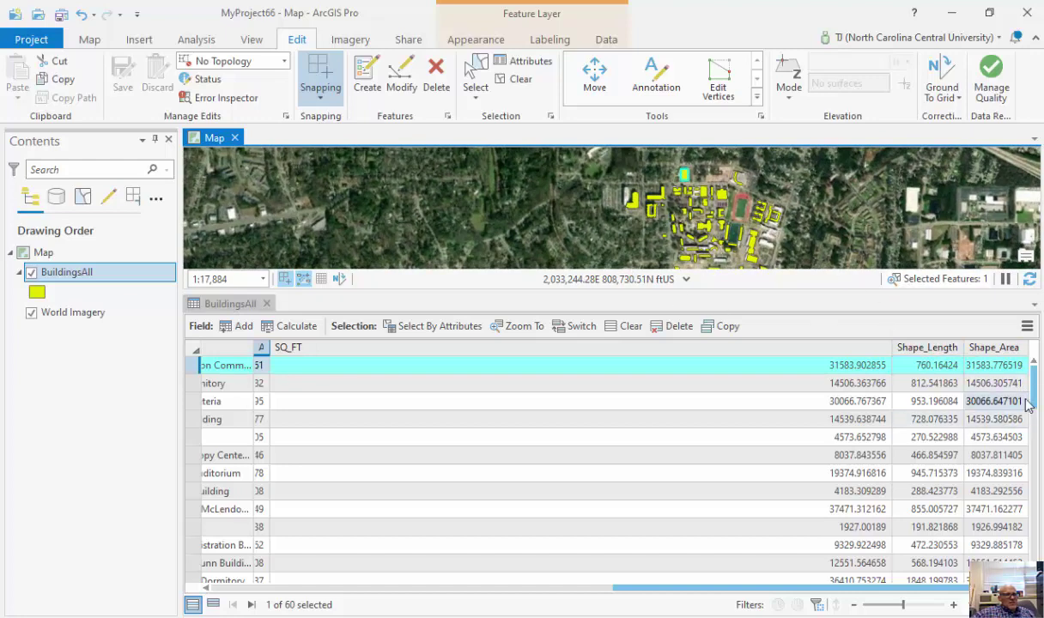
drag(1033, 386, 1034, 551)
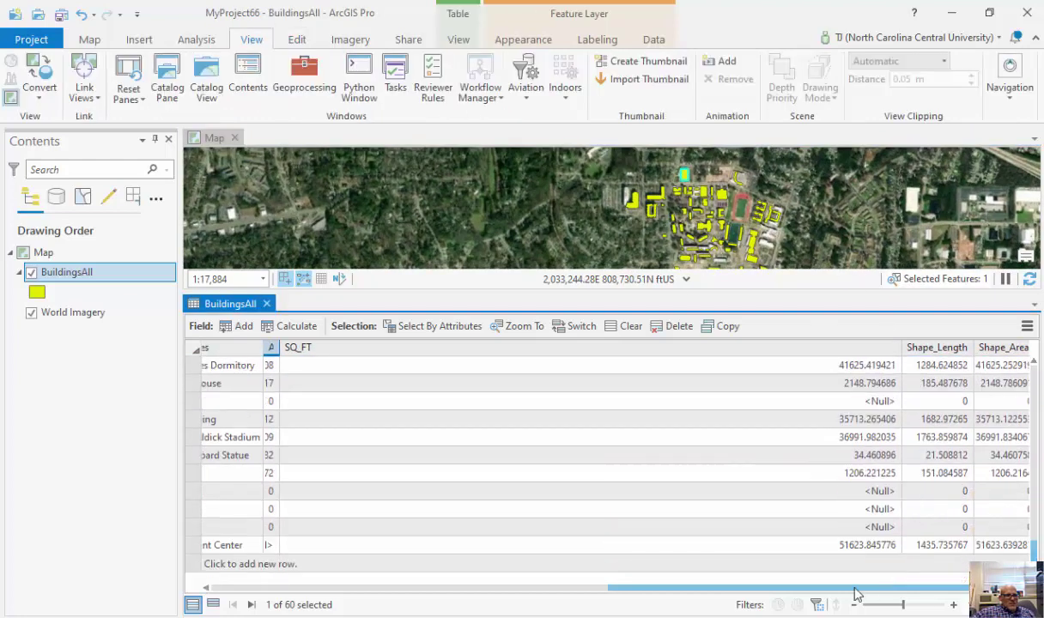
click(192, 545)
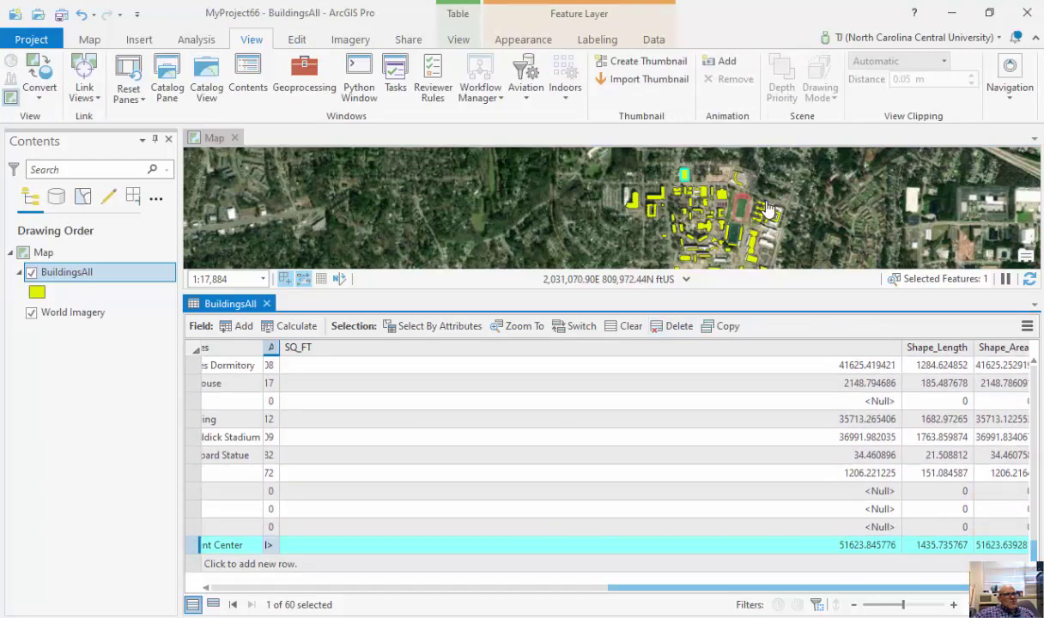
drag(730, 222, 781, 178)
scroll(734, 210, up, 3)
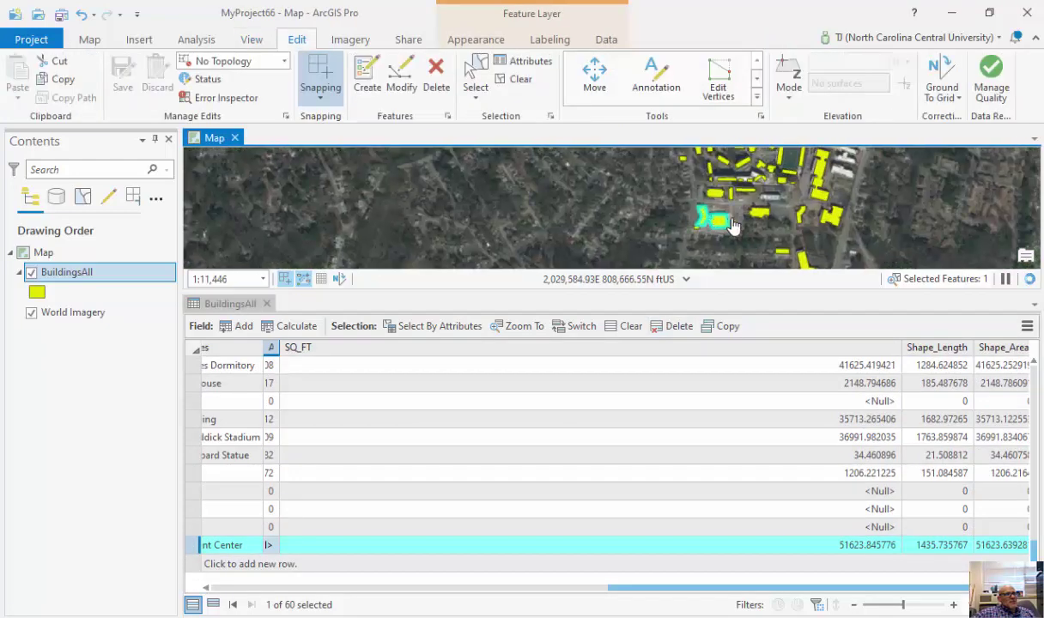
scroll(741, 231, up, 2)
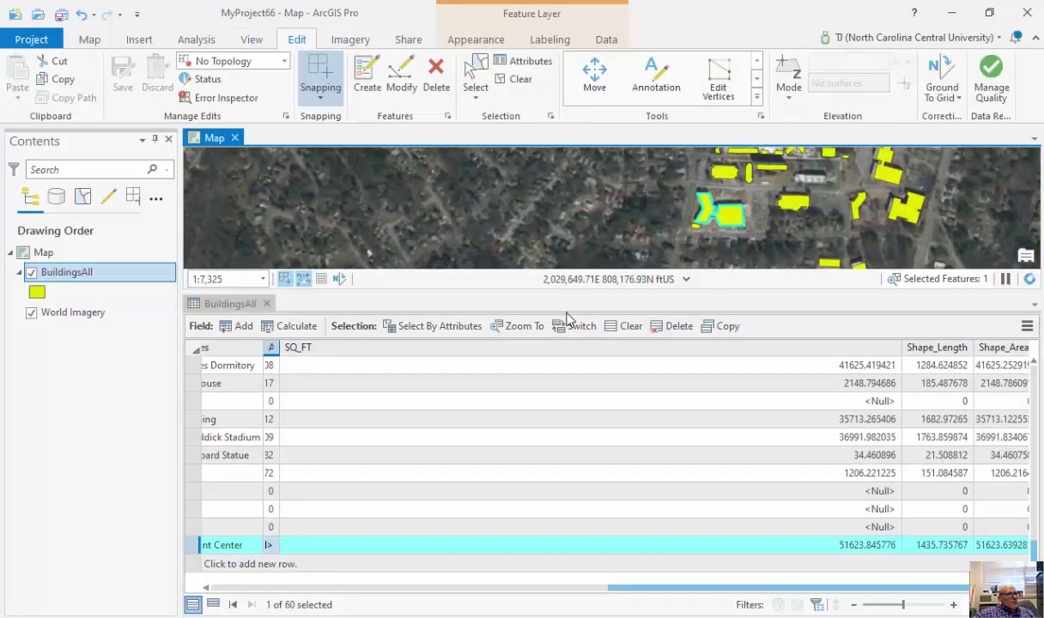
drag(715, 591, 310, 599)
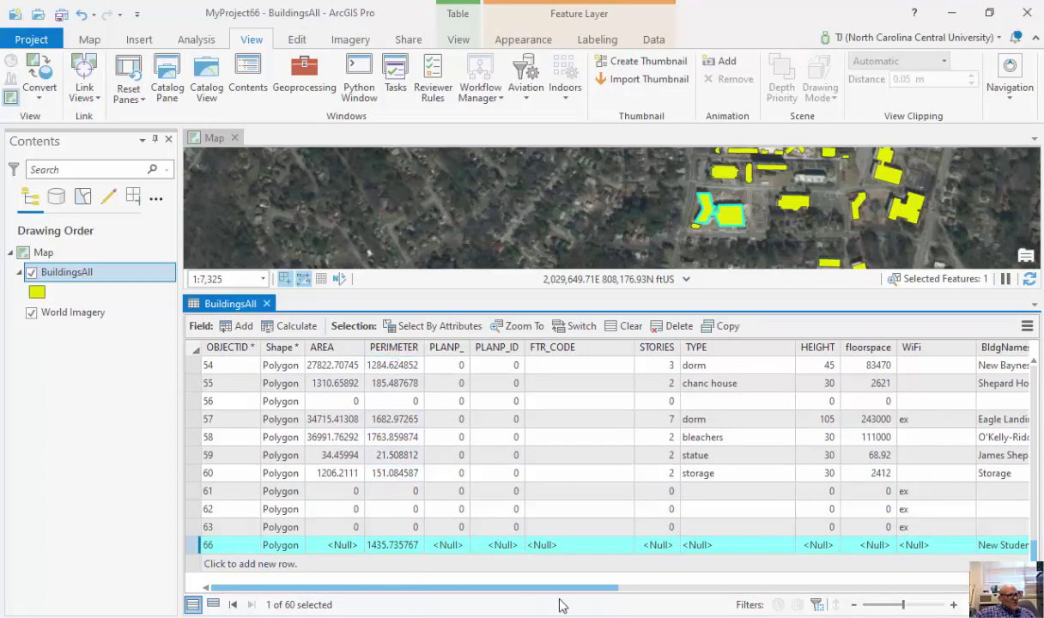
Step: Return to the top of the table and size ACRES and SQ_FT to show full values, e.g. Latham Dormitory 0.999082 and 14506.363766
drag(534, 587, 970, 585)
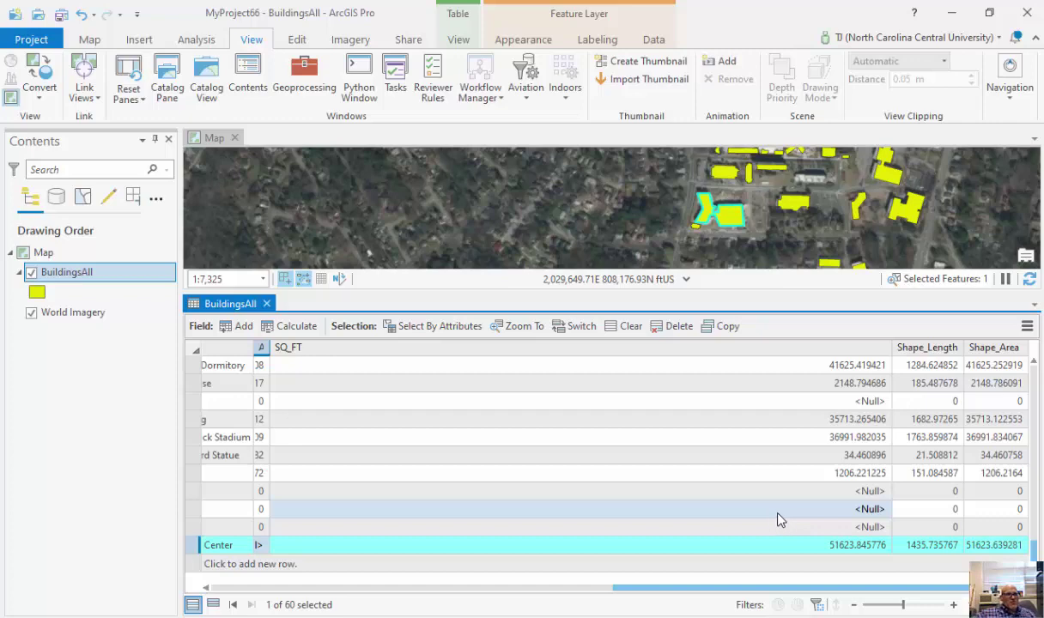
drag(1030, 547, 958, 367)
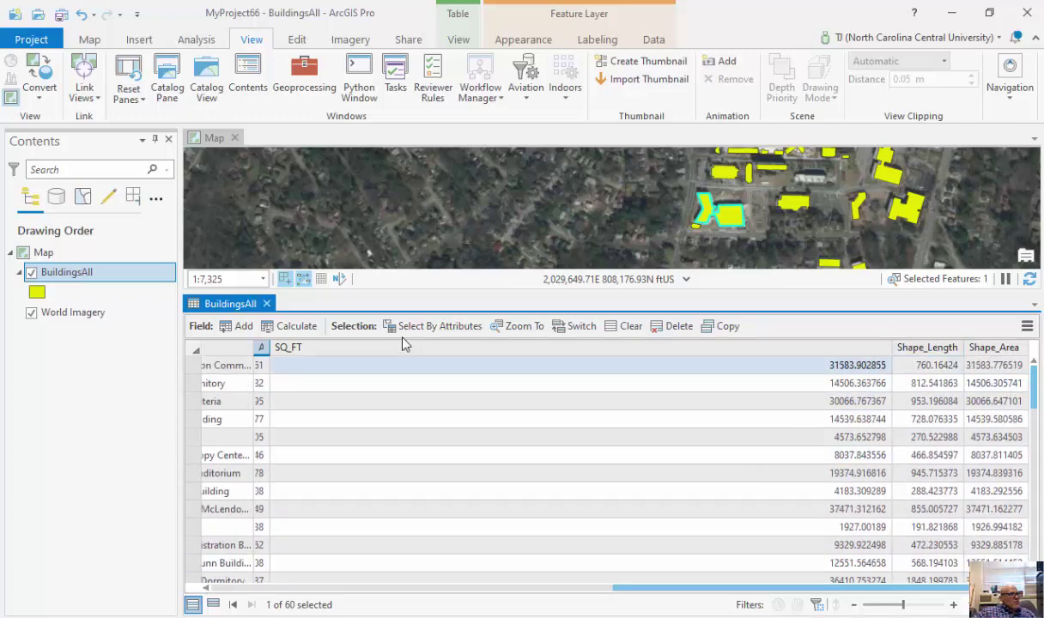
drag(271, 347, 375, 351)
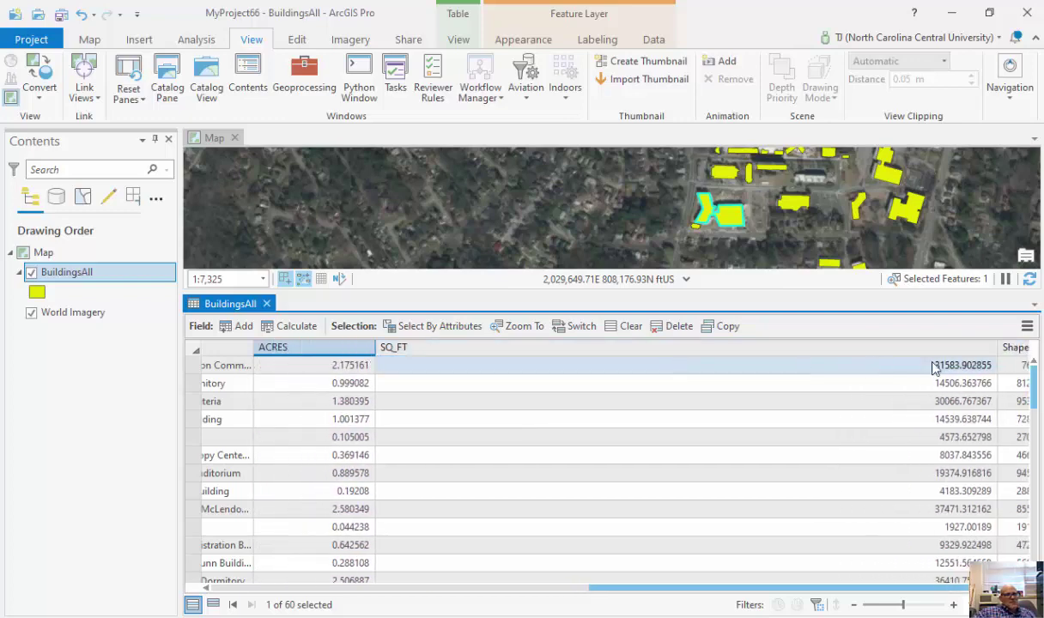
drag(998, 347, 678, 347)
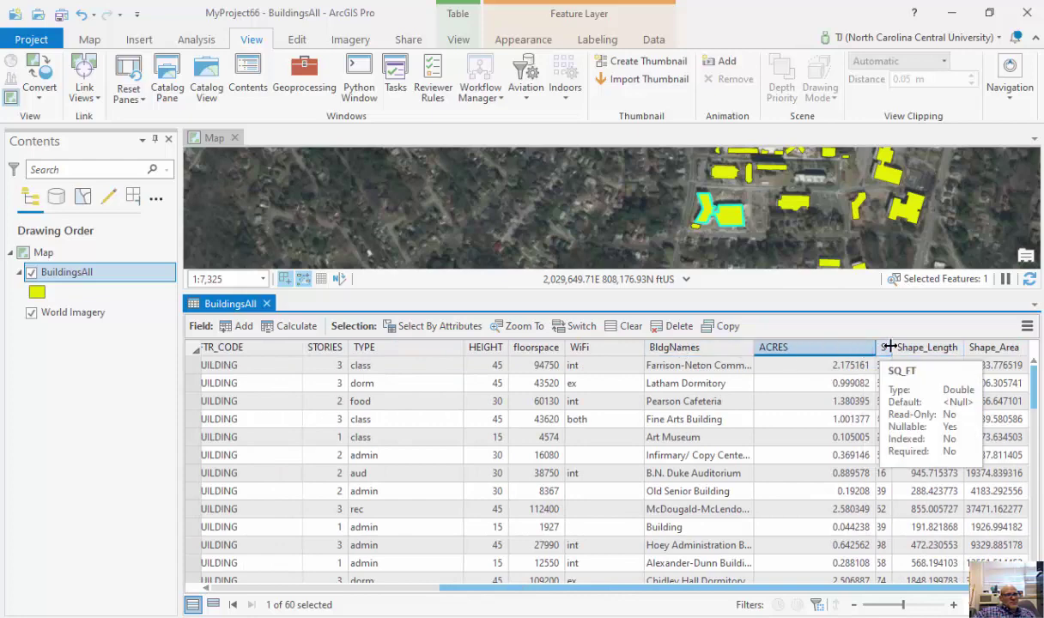
drag(889, 347, 901, 347)
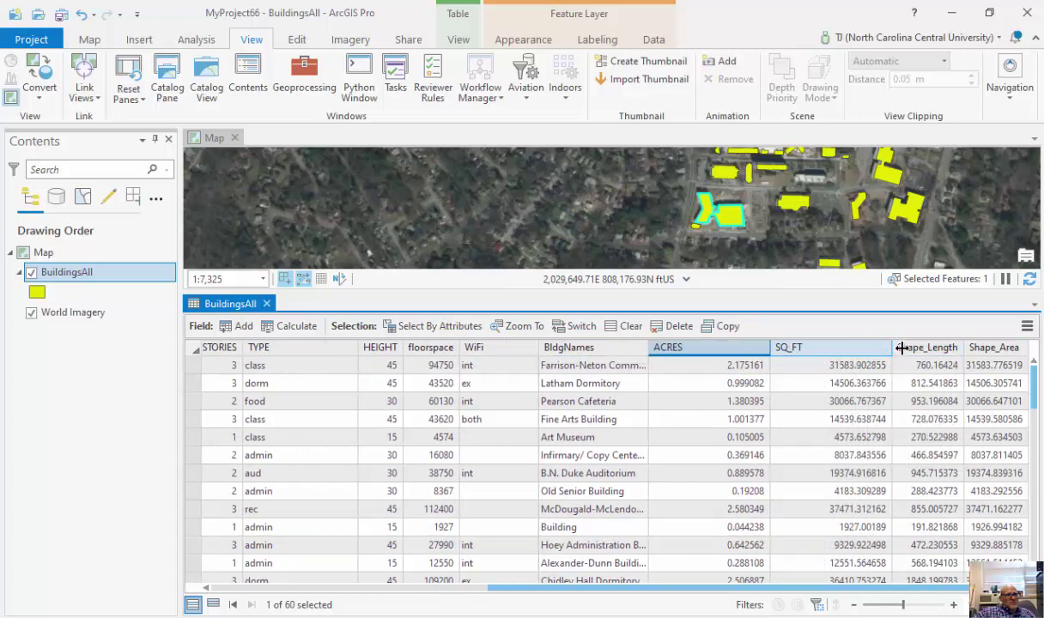
Step: Bring up the SQ_FT column header's context menu
right_click(878, 347)
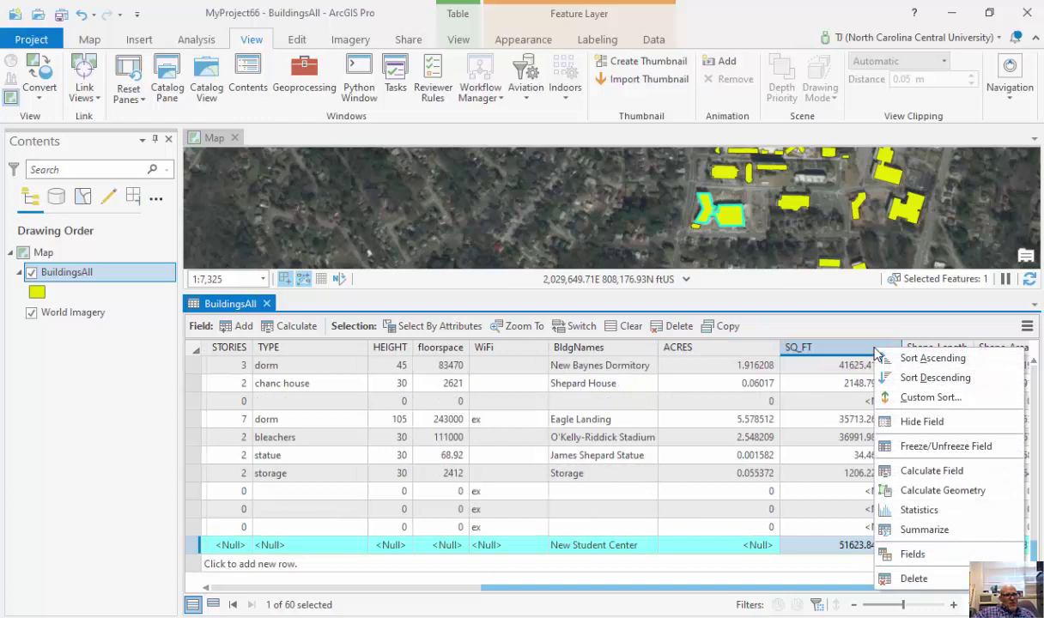